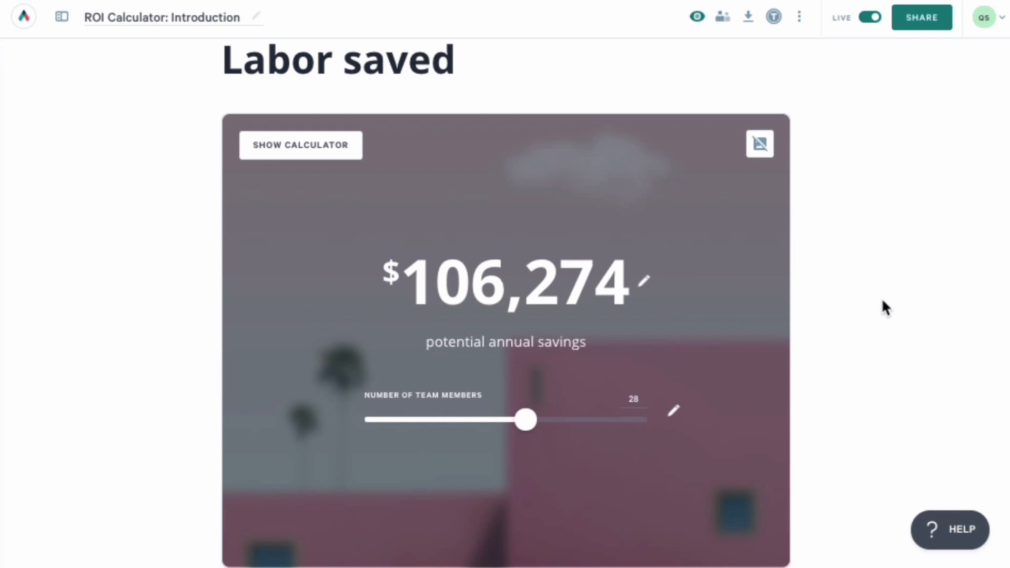
Raise the number of team members to 36, show the calculator and set the average annual salary to 85000.
{"action": "left_click_drag", "start_coordinate": [532, 424], "coordinate": [577, 427]}
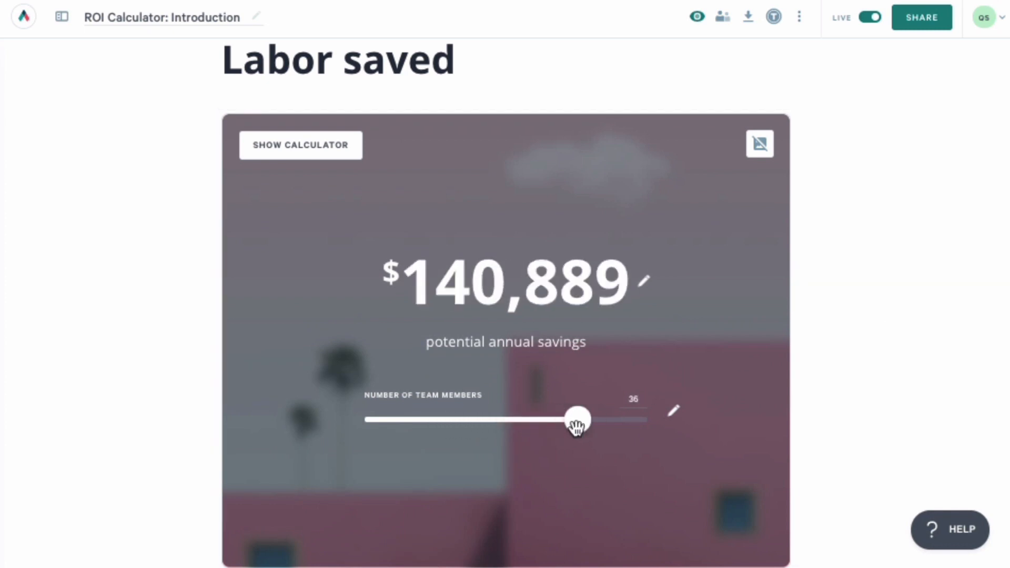
{"action": "left_click", "coordinate": [311, 144]}
{"action": "left_click", "coordinate": [270, 283]}
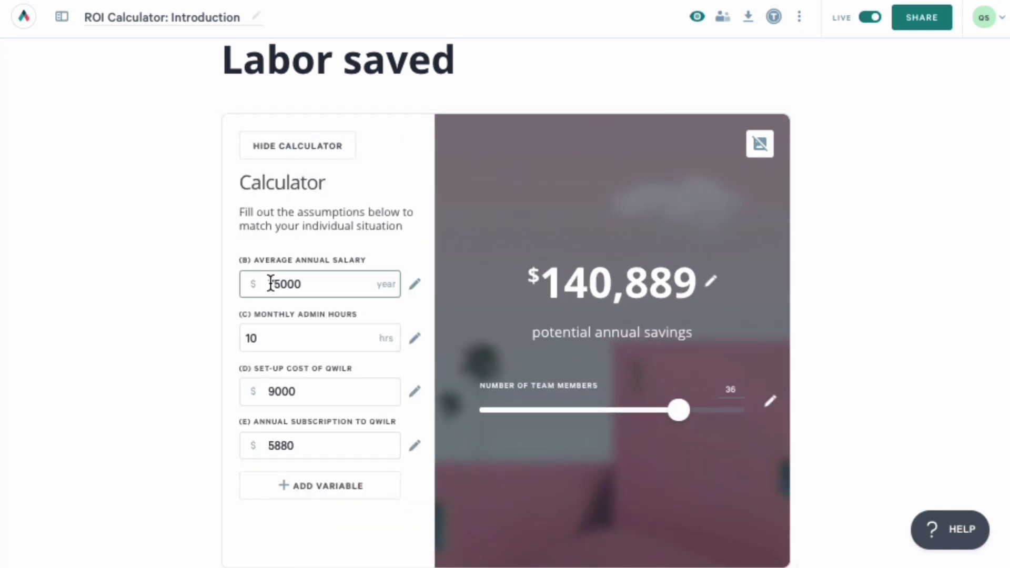
{"action": "key", "text": "BackSpace"}
{"action": "type", "text": "8"}
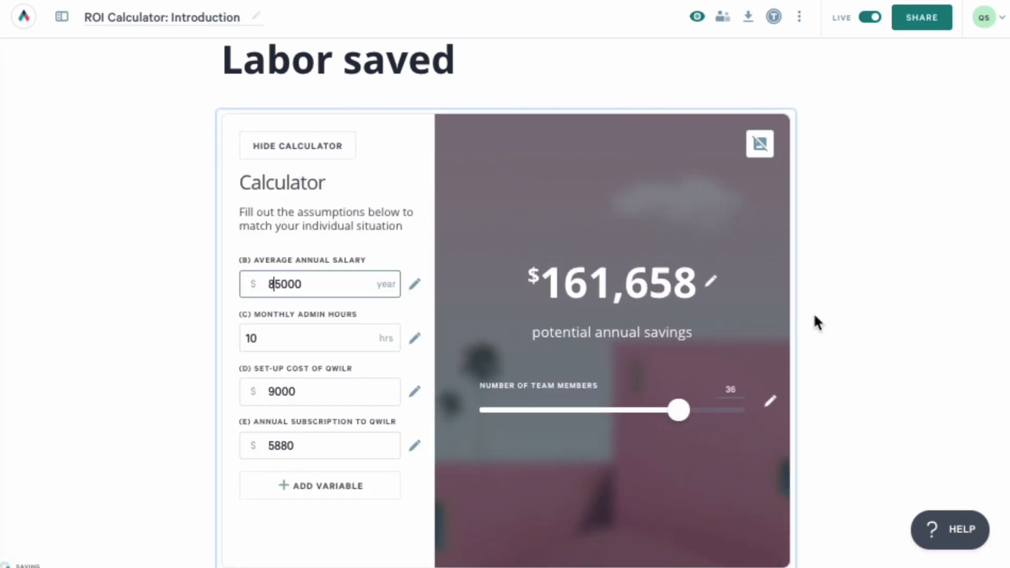
Adjust the tint opacity of the calculator's background and slightly increase its background image blur.
{"action": "mouse_move", "coordinate": [566, 129]}
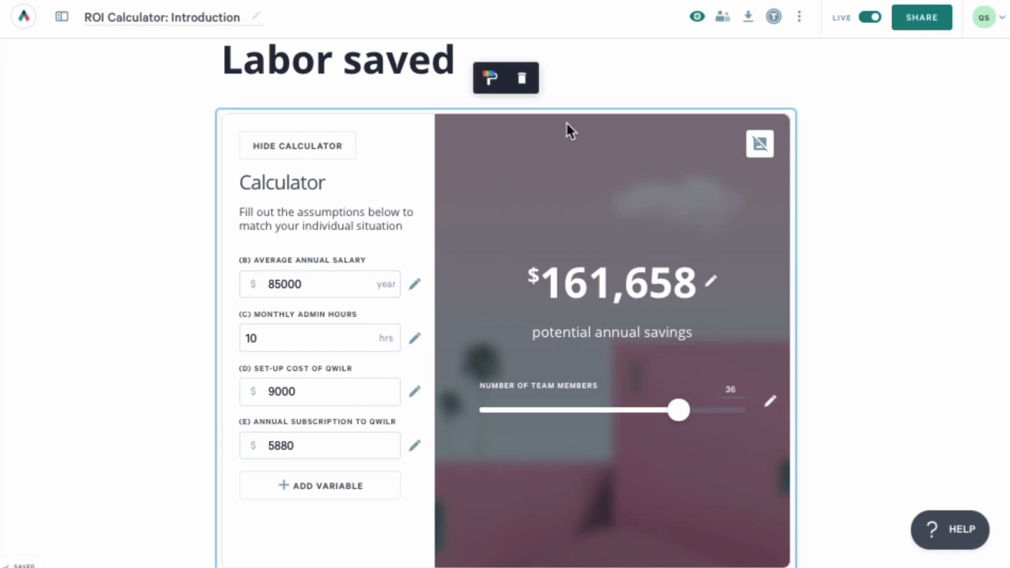
{"action": "left_click", "coordinate": [489, 87]}
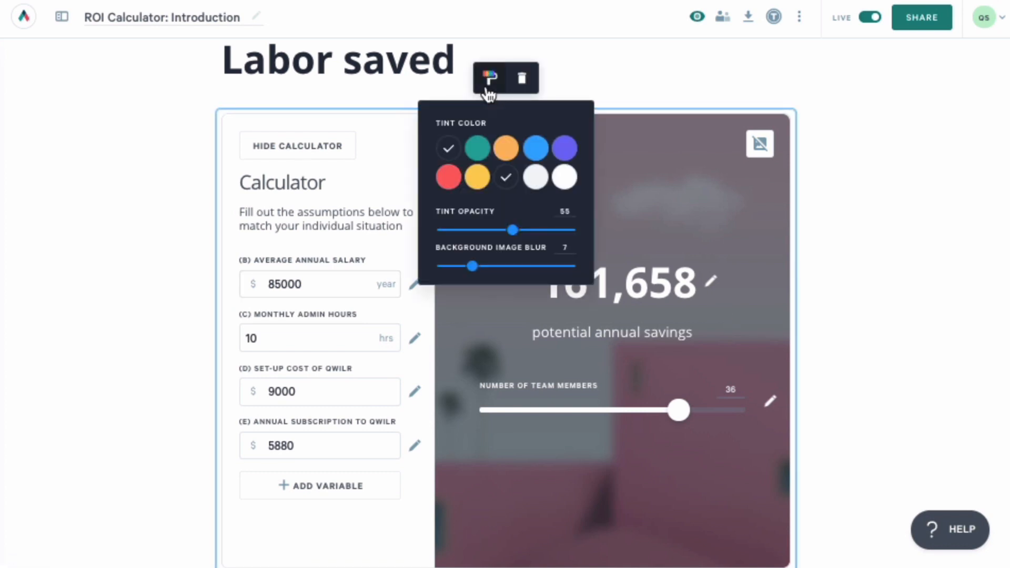
{"action": "left_click", "coordinate": [515, 230]}
{"action": "mouse_move", "coordinate": [472, 265]}
{"action": "left_mouse_down"}
{"action": "mouse_move", "coordinate": [492, 266]}
{"action": "mouse_move", "coordinate": [480, 266]}
{"action": "left_mouse_up"}
Change the highlight color of the team members slider to the dark swatch.
{"action": "left_click", "coordinate": [770, 400]}
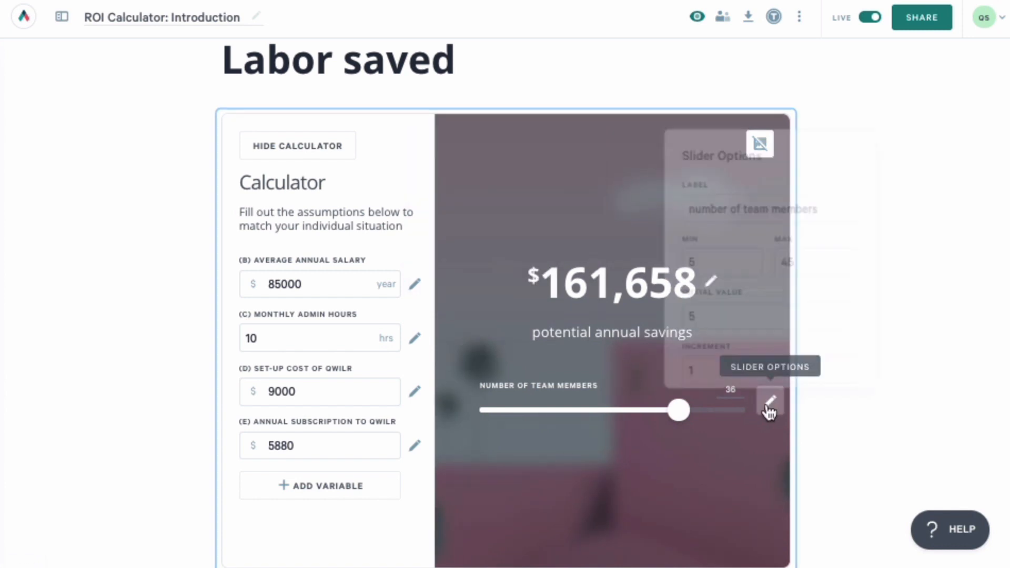
{"action": "scroll", "coordinate": [765, 320], "scroll_direction": "down", "scroll_amount": 2}
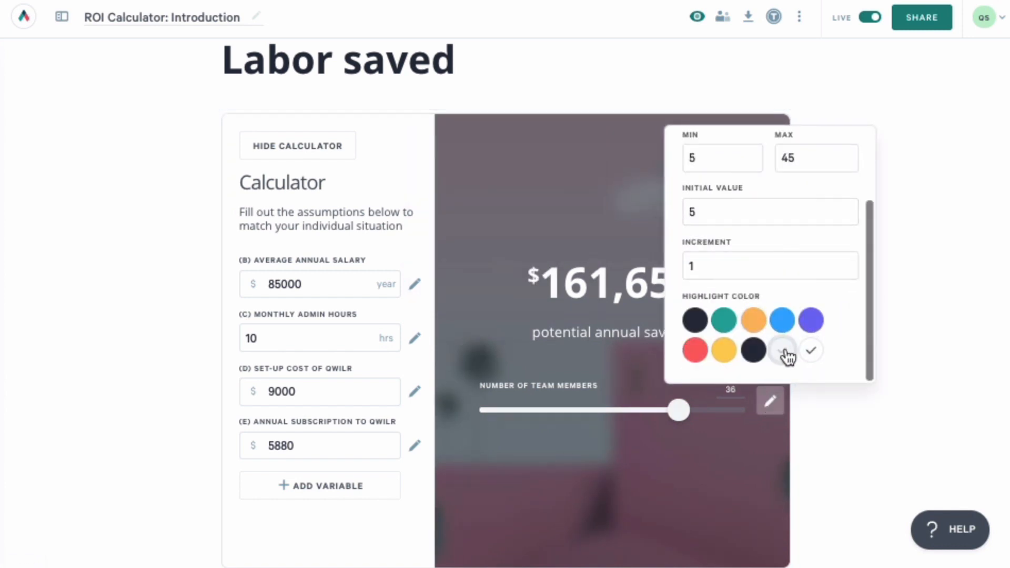
{"action": "left_click", "coordinate": [755, 350]}
{"action": "left_click", "coordinate": [903, 414]}
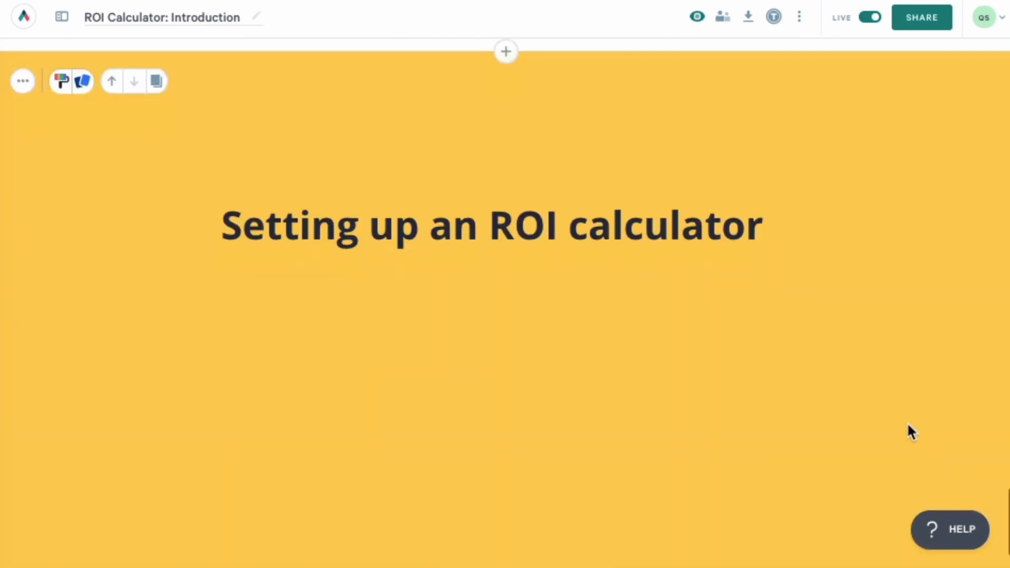
Under the ROI calculator title, add "Value you'd like to show:" and "Number of hours a sales team can save per month, using software that reduces time per lead by 50%.".
{"action": "scroll", "coordinate": [906, 421], "scroll_direction": "down", "scroll_amount": 2}
{"action": "type", "text": "Value "}
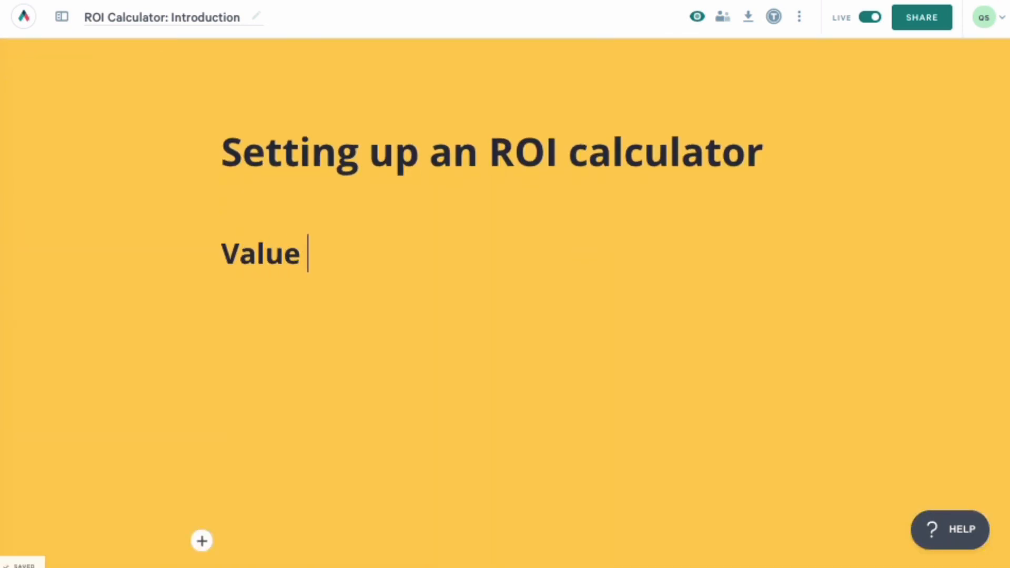
{"action": "type", "text": "you'd like to show:"}
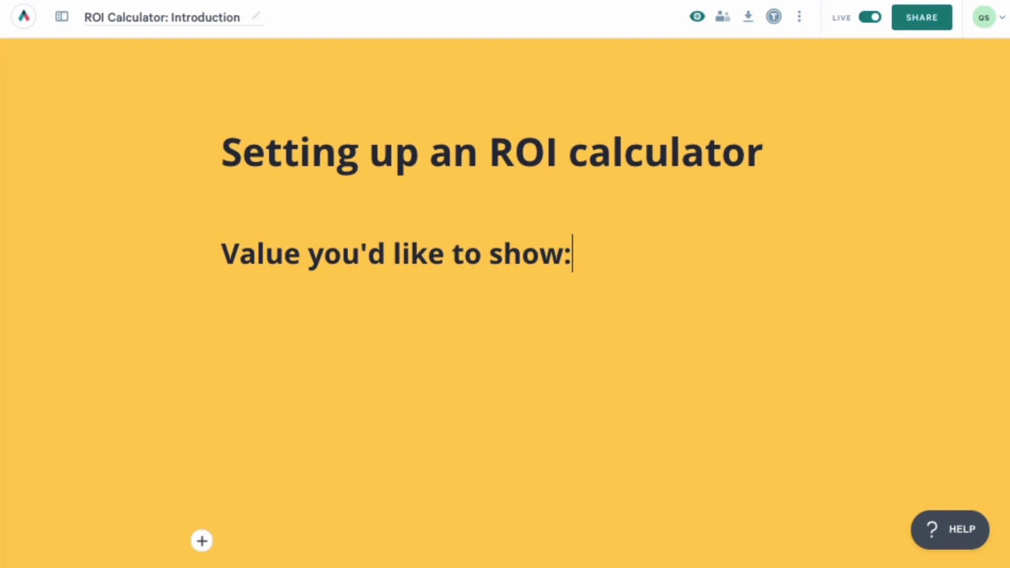
{"action": "key", "text": "Return"}
{"action": "type", "text": "Number of hours a sales team can save per month, using software that reduces time per lead by 50%."}
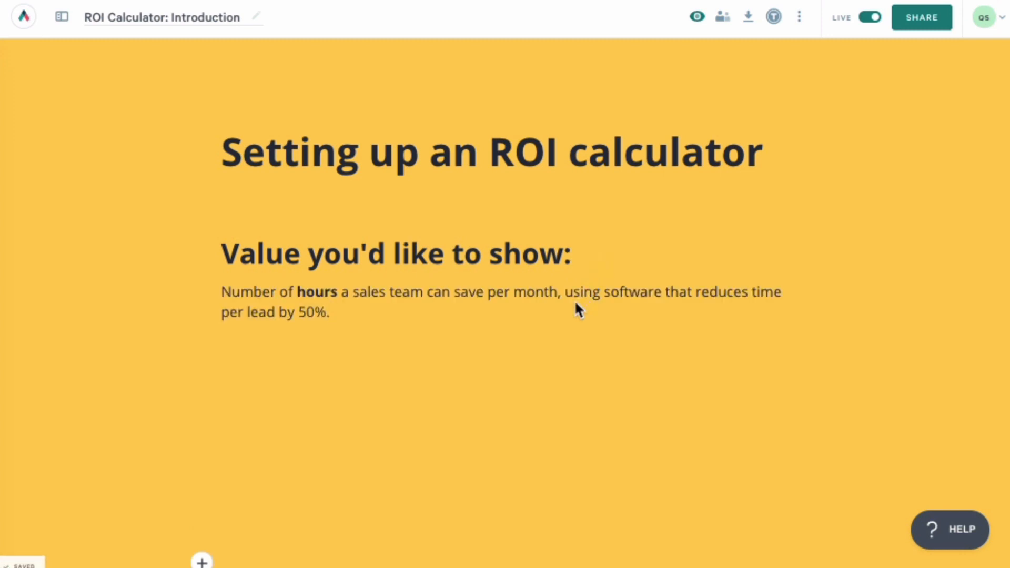
Enlarge the text of the sentence about hours a sales team can save per month.
{"action": "left_click_drag", "start_coordinate": [433, 340], "coordinate": [216, 292]}
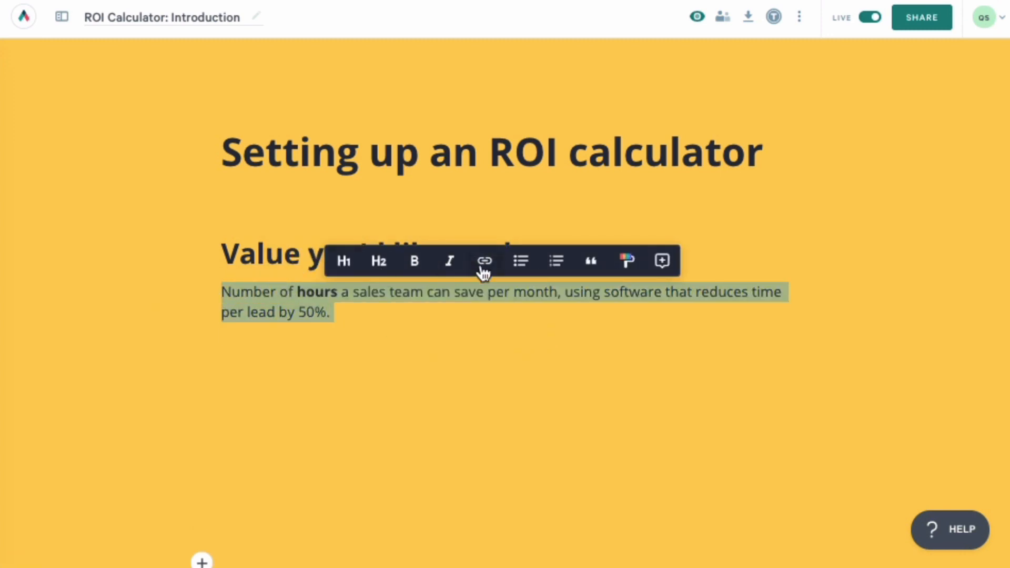
{"action": "left_click", "coordinate": [627, 260]}
{"action": "left_click_drag", "start_coordinate": [612, 429], "coordinate": [620, 427]}
{"action": "left_click", "coordinate": [779, 343]}
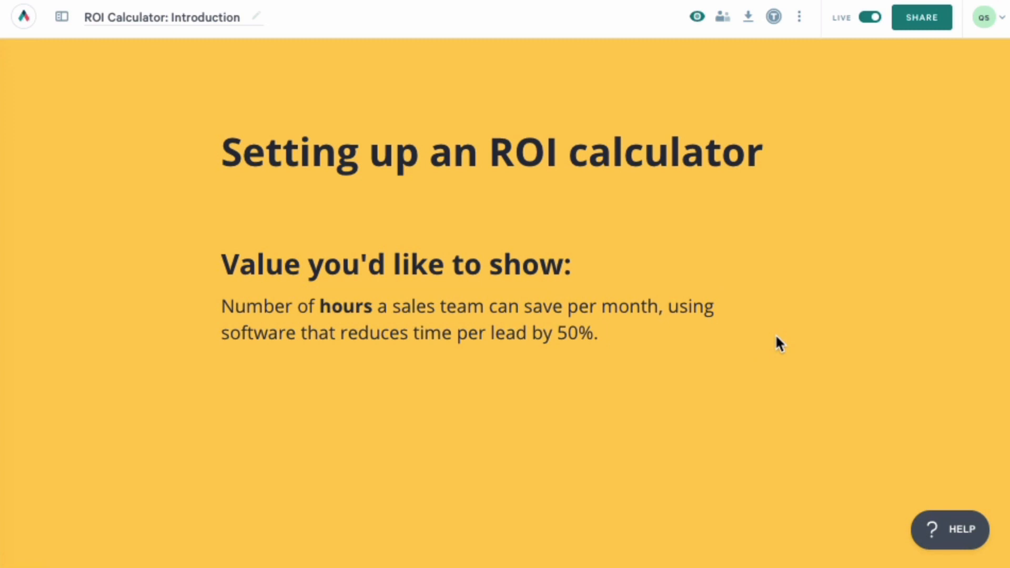
Add the line "Key numbers:" below the sales team sentence and make it bold.
{"action": "key", "text": "Return"}
{"action": "key", "text": "Return"}
{"action": "type", "text": "Key numbers"}
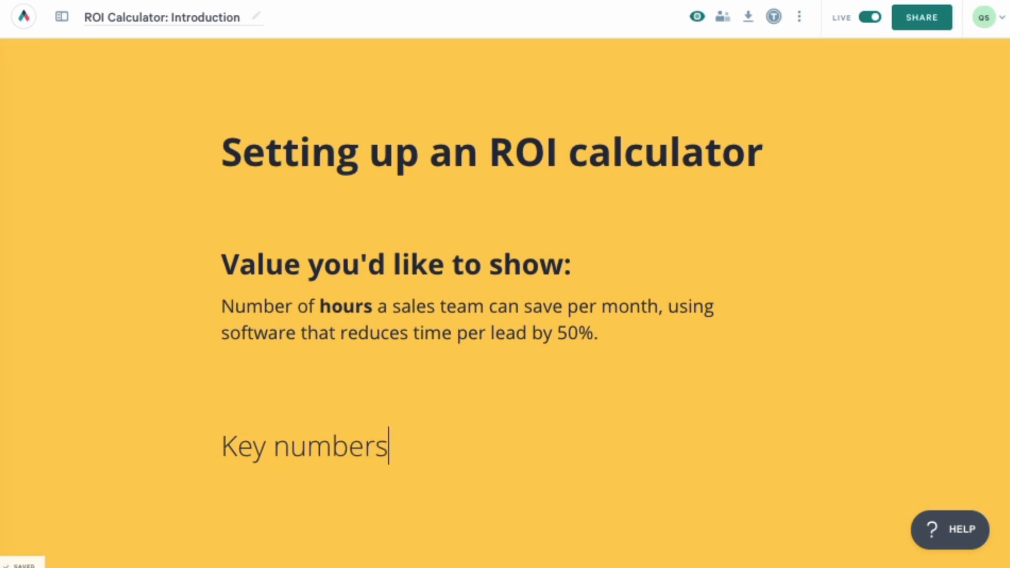
{"action": "type", "text": ":"}
{"action": "left_click_drag", "start_coordinate": [395, 447], "coordinate": [221, 447]}
{"action": "left_click", "coordinate": [221, 408]}
{"action": "left_click", "coordinate": [455, 444]}
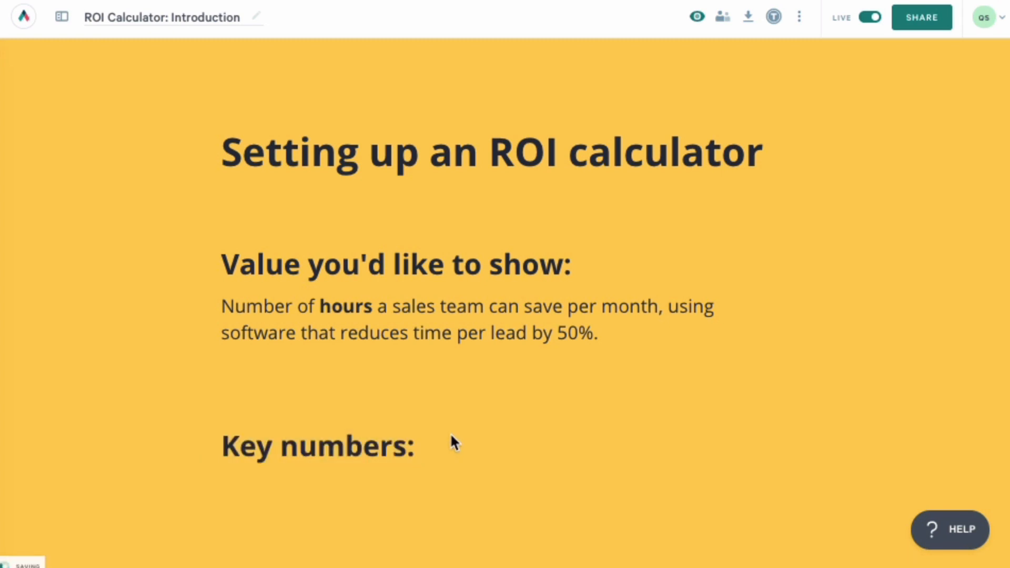
Add a numbered list under Key numbers: "Average number of minutes spent with each lead" and "Average number of leads per month".
{"action": "scroll", "coordinate": [450, 433], "scroll_direction": "down", "scroll_amount": 3}
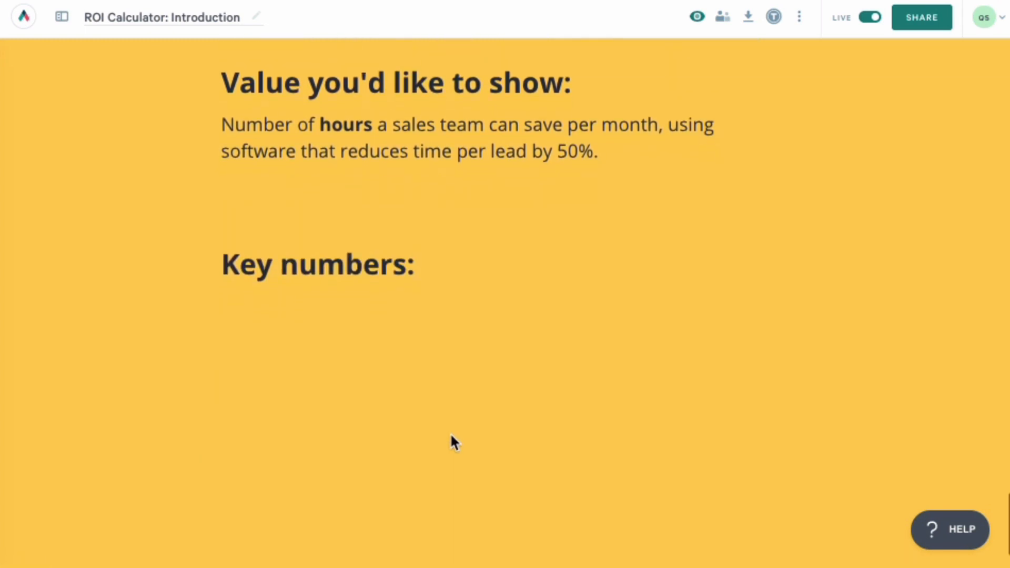
{"action": "key", "text": "Return"}
{"action": "type", "text": "1."}
{"action": "type", "text": "Average number of minutes spent with each lead"}
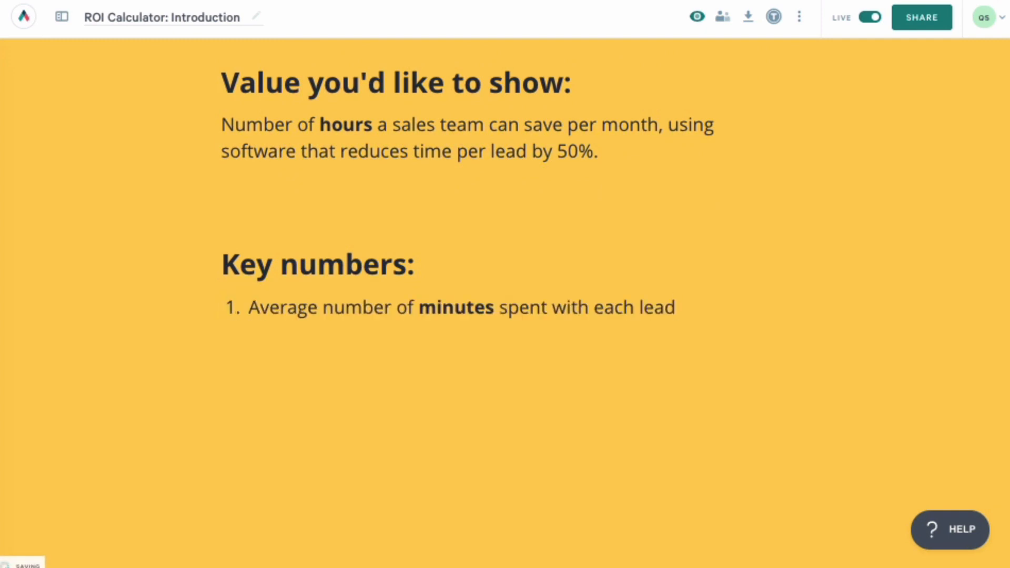
{"action": "key", "text": "Return"}
{"action": "type", "text": "Average number of leads per month"}
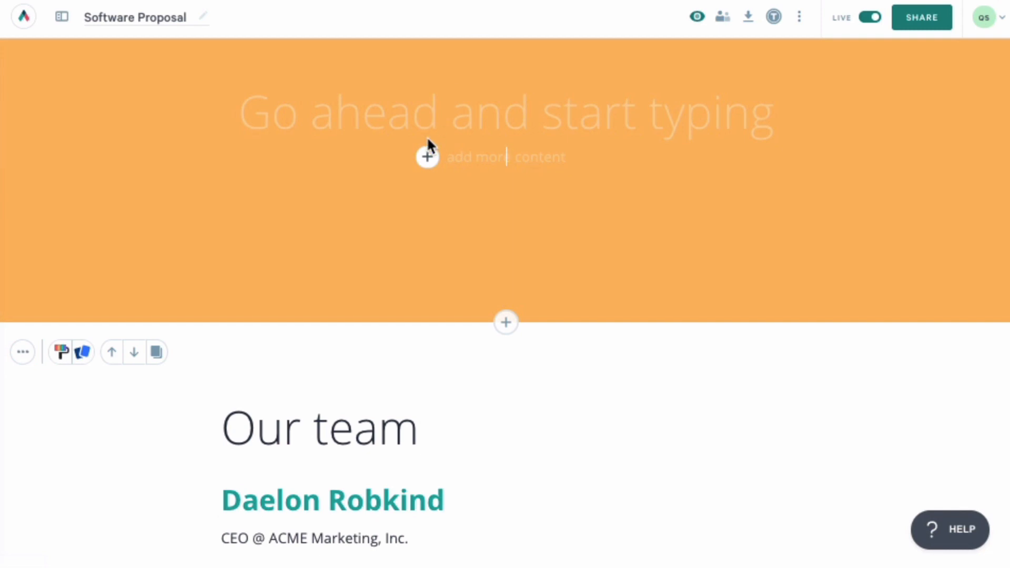
Insert an ROI calculator in the Software Proposal's orange block and label it "number of hours saved monthly, per sales rep".
{"action": "left_click", "coordinate": [427, 156]}
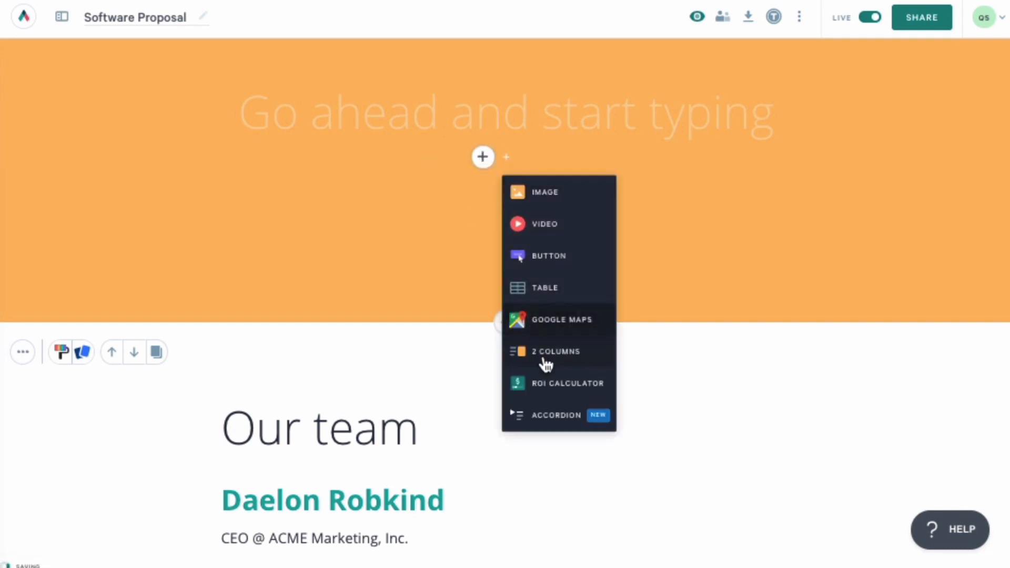
{"action": "left_click", "coordinate": [552, 384]}
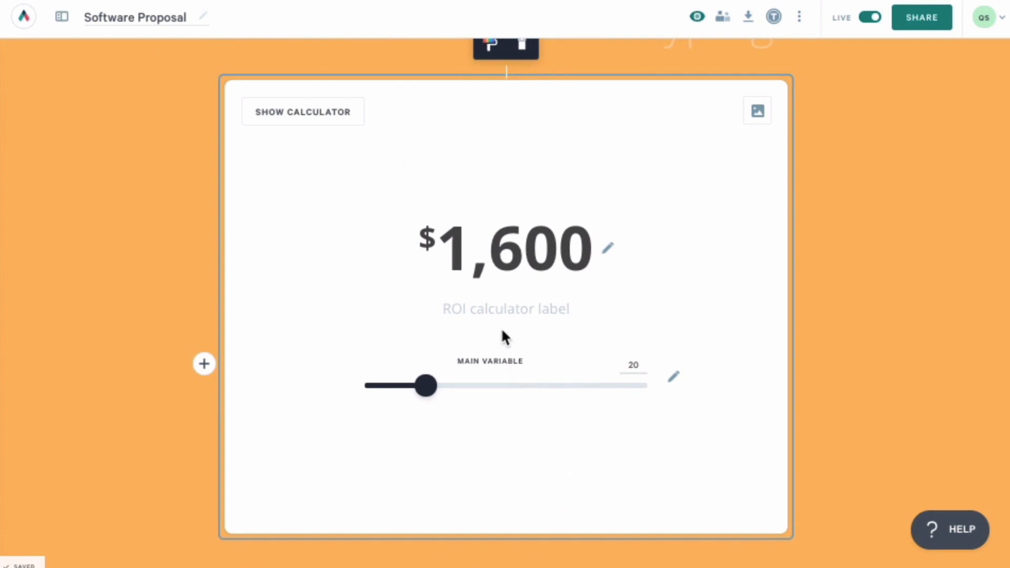
{"action": "left_click", "coordinate": [496, 310]}
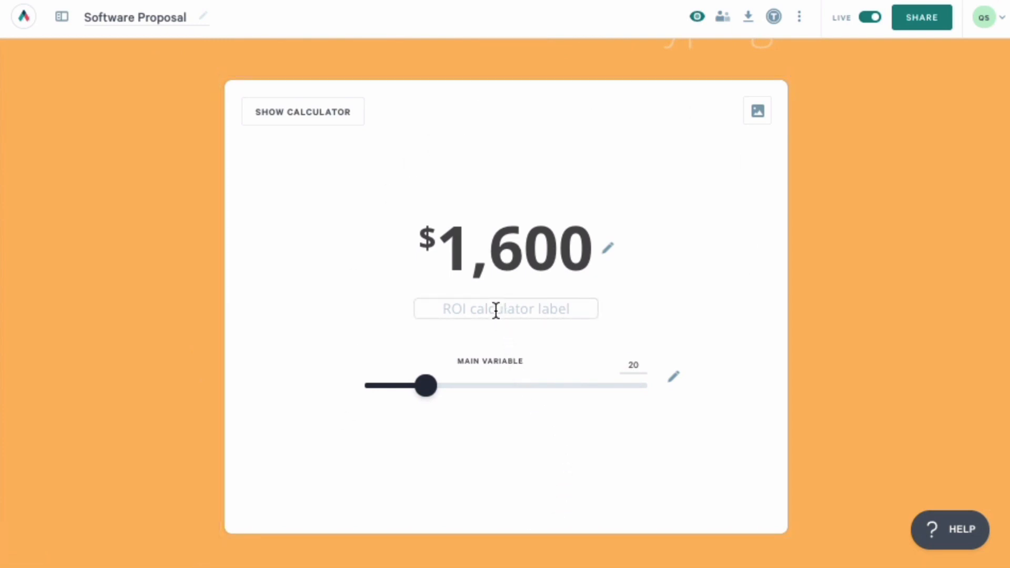
{"action": "type", "text": "number of h"}
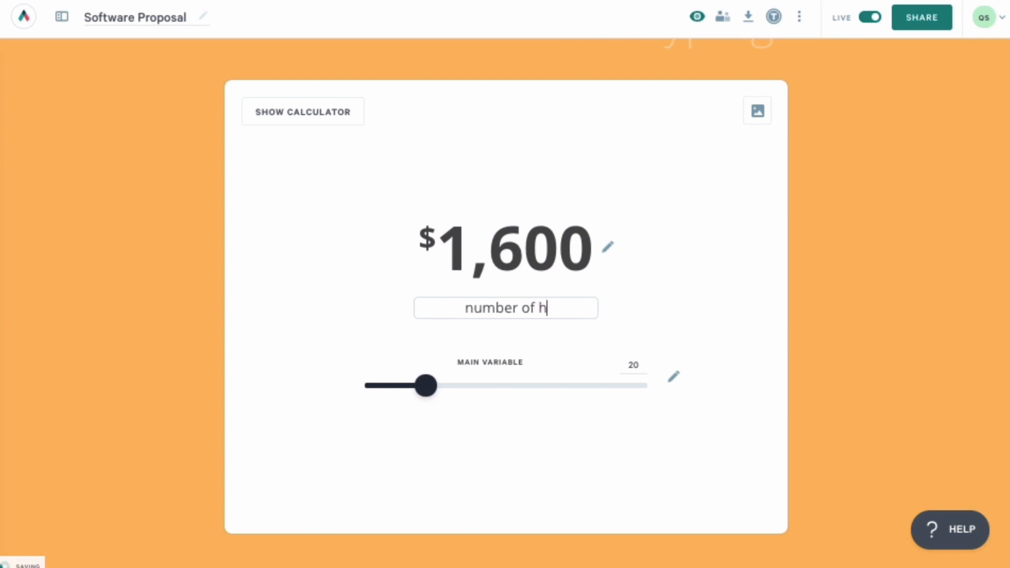
{"action": "type", "text": "ours saved monthly"}
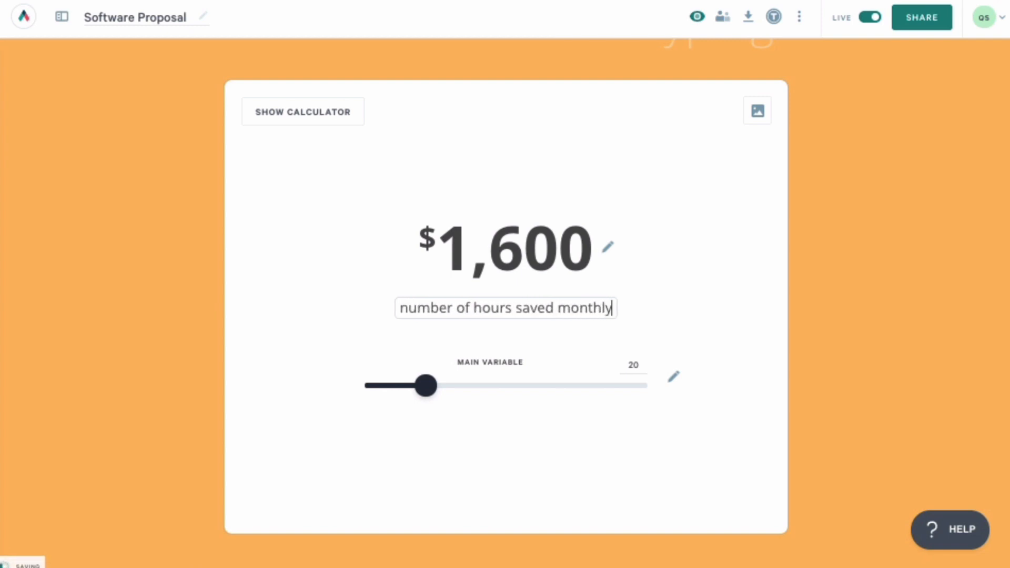
{"action": "type", "text": ", per sales rep"}
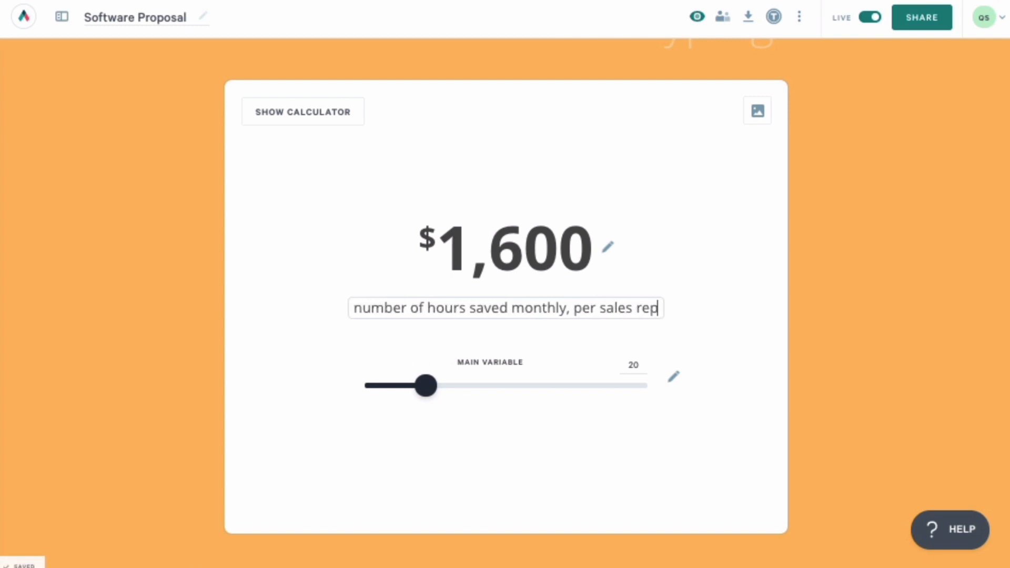
Remove the dollar prefix from the ROI result and set its suffix to "hours/mo".
{"action": "left_click", "coordinate": [619, 247]}
{"action": "key", "text": "BackSpace"}
{"action": "key", "text": "Tab"}
{"action": "type", "text": "hours/mo"}
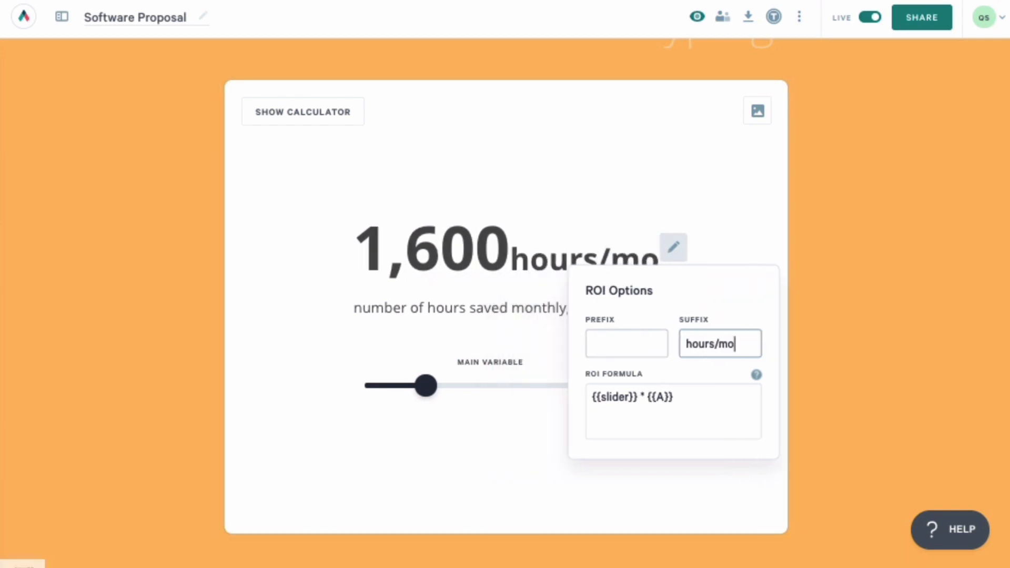
{"action": "left_click", "coordinate": [681, 257]}
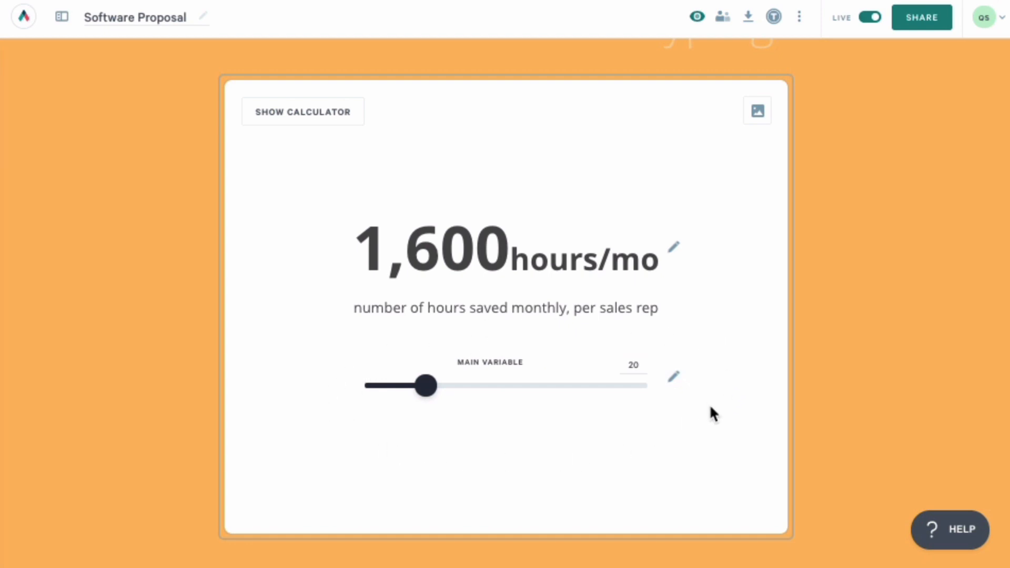
Move the main variable slider to 16 and rename its label "Average number of leads/mo".
{"action": "mouse_move", "coordinate": [426, 385]}
{"action": "left_mouse_down"}
{"action": "mouse_move", "coordinate": [450, 386]}
{"action": "mouse_move", "coordinate": [415, 385]}
{"action": "left_mouse_up"}
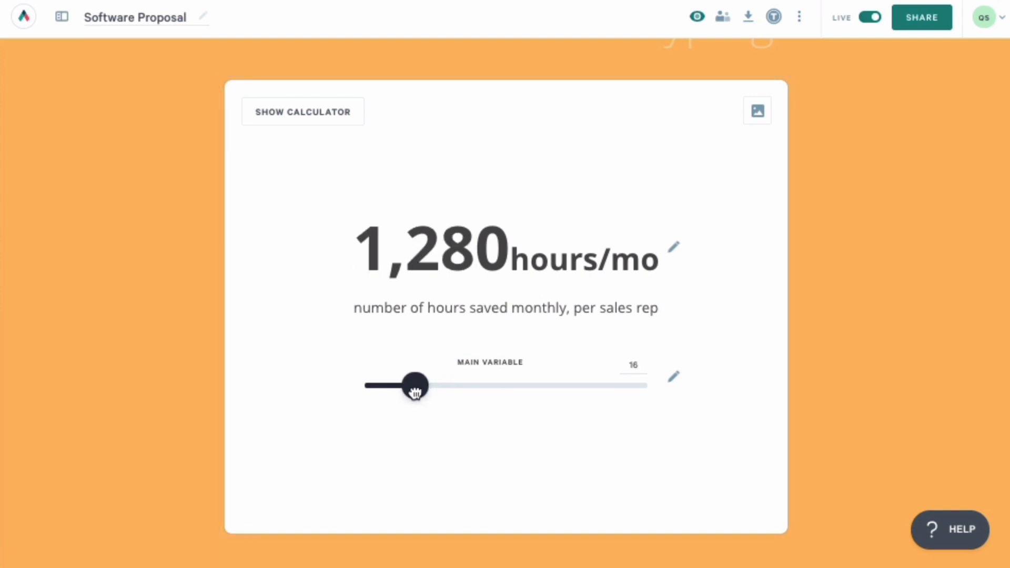
{"action": "left_click", "coordinate": [678, 383]}
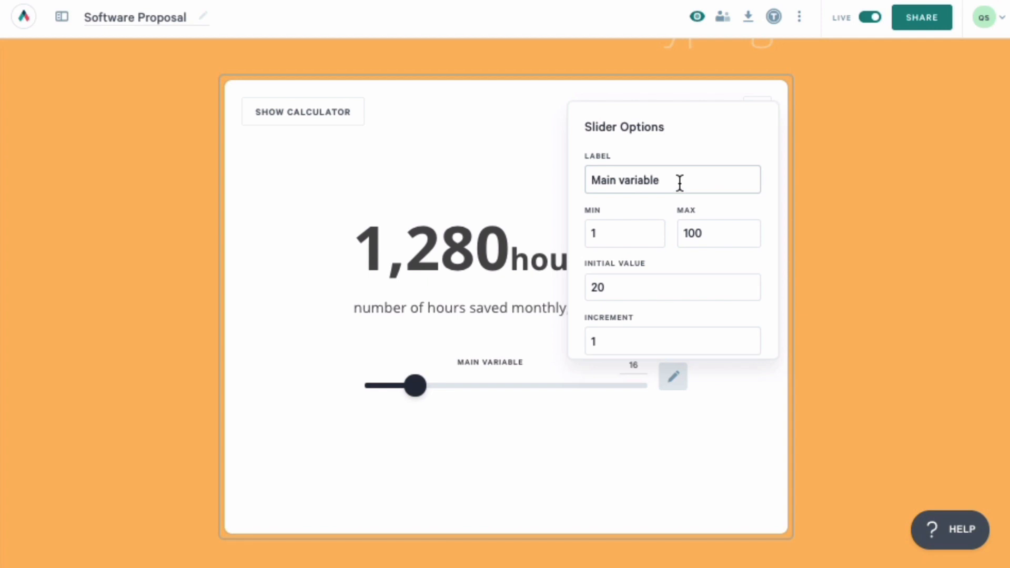
{"action": "left_click_drag", "start_coordinate": [680, 183], "coordinate": [586, 181]}
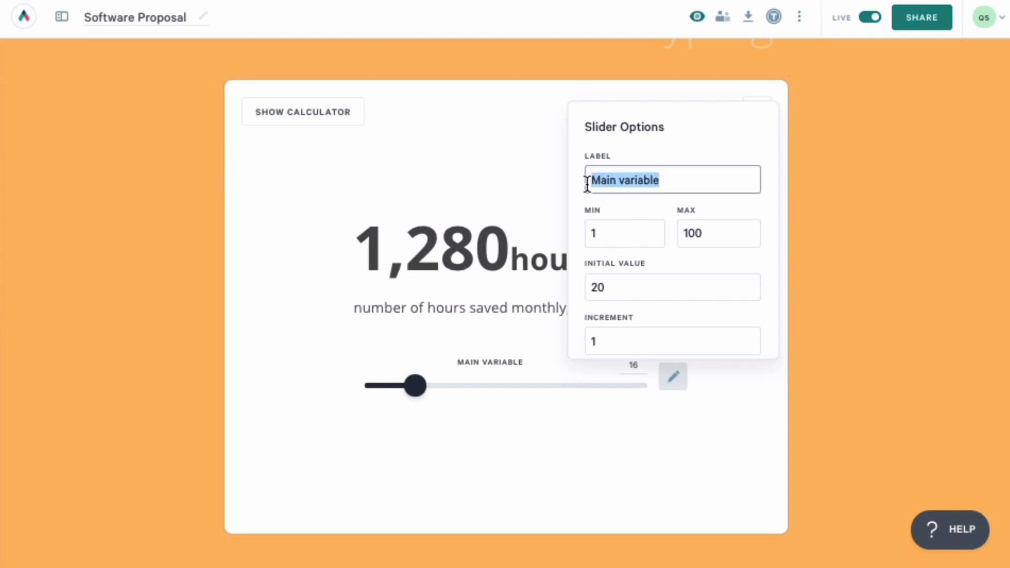
{"action": "type", "text": "Average number of leads/mo"}
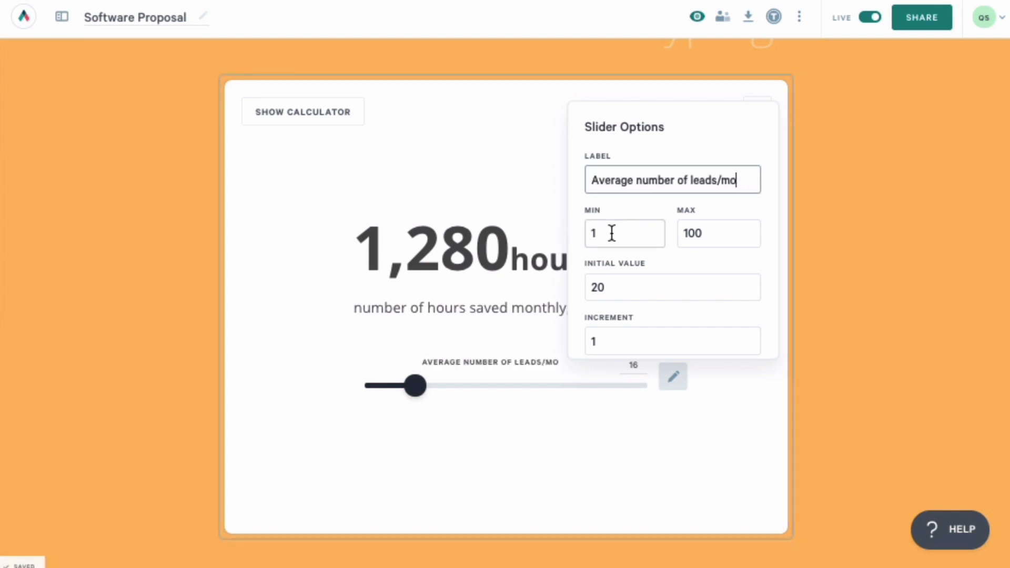
Set the leads slider's minimum to 75, maximum to 250 and initial value to 75.
{"action": "left_click", "coordinate": [593, 233]}
{"action": "type", "text": "75"}
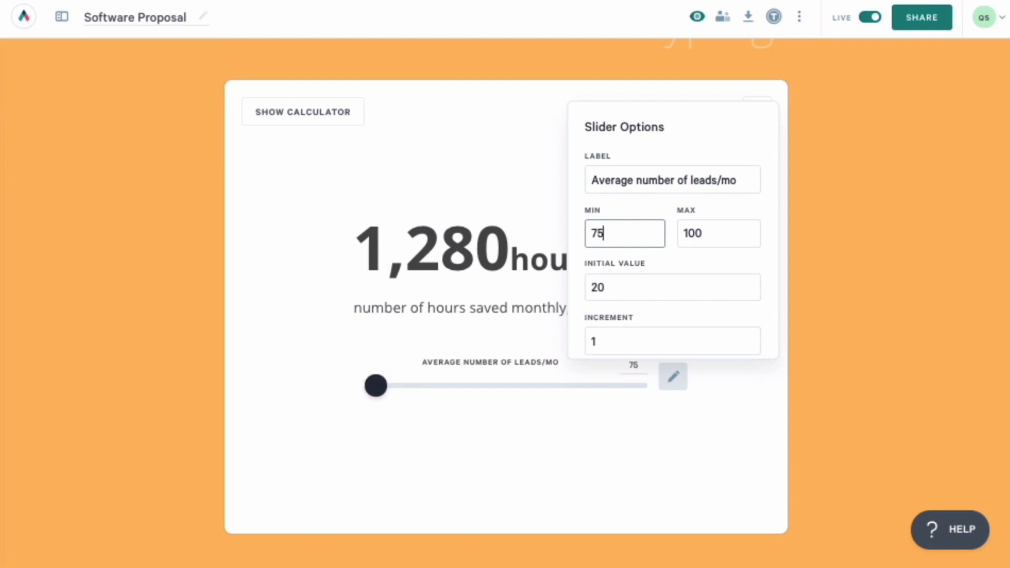
{"action": "left_click_drag", "start_coordinate": [683, 232], "coordinate": [710, 233]}
{"action": "type", "text": "250"}
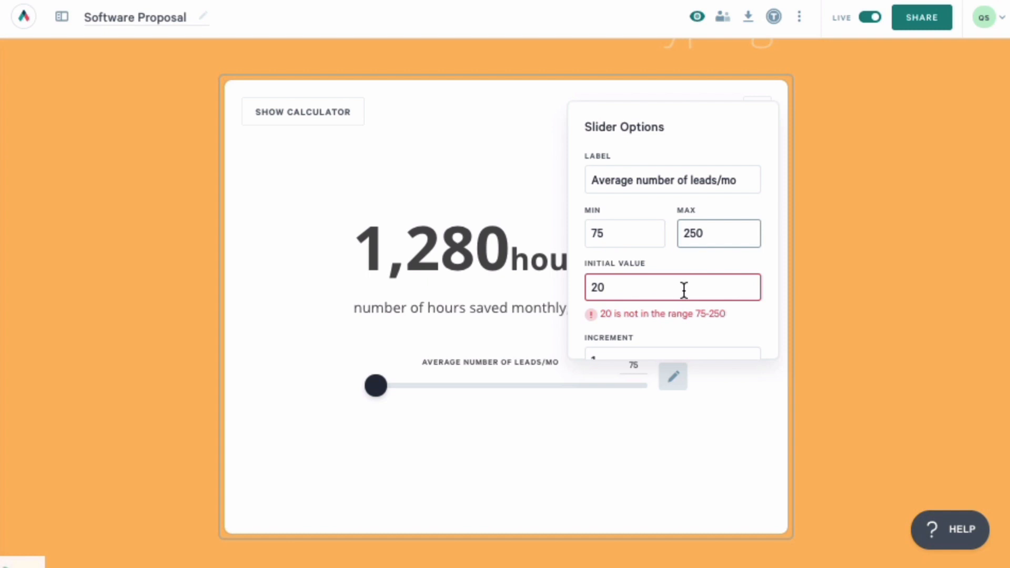
{"action": "left_click_drag", "start_coordinate": [684, 290], "coordinate": [584, 290]}
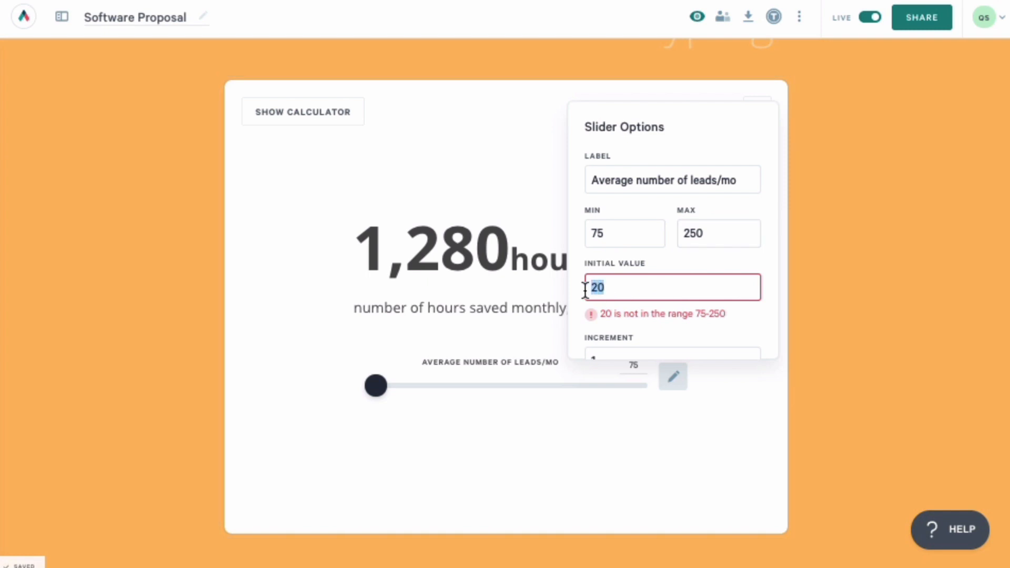
{"action": "type", "text": "75"}
{"action": "scroll", "coordinate": [584, 289], "scroll_direction": "down", "scroll_amount": 3}
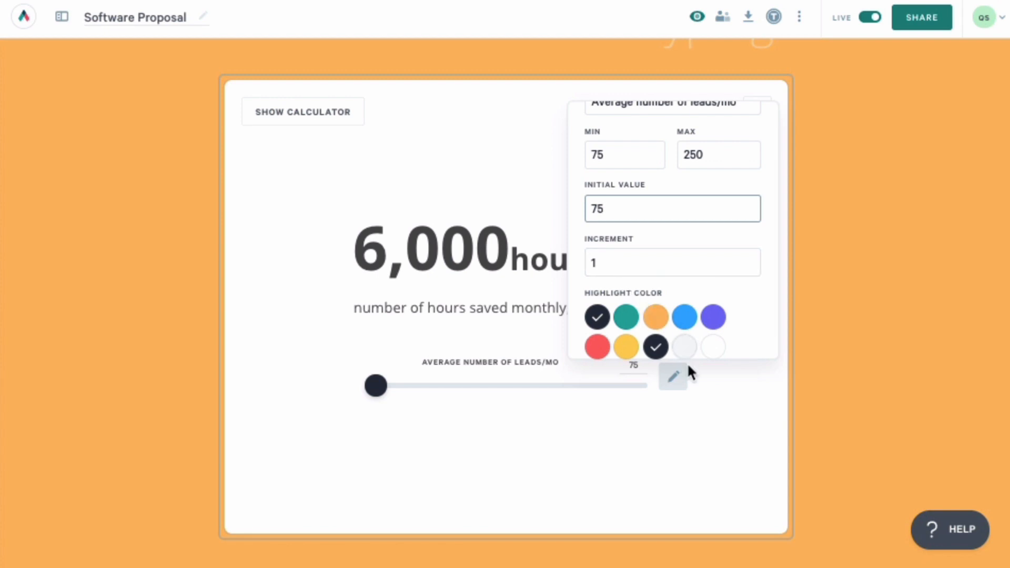
{"action": "left_click", "coordinate": [744, 421]}
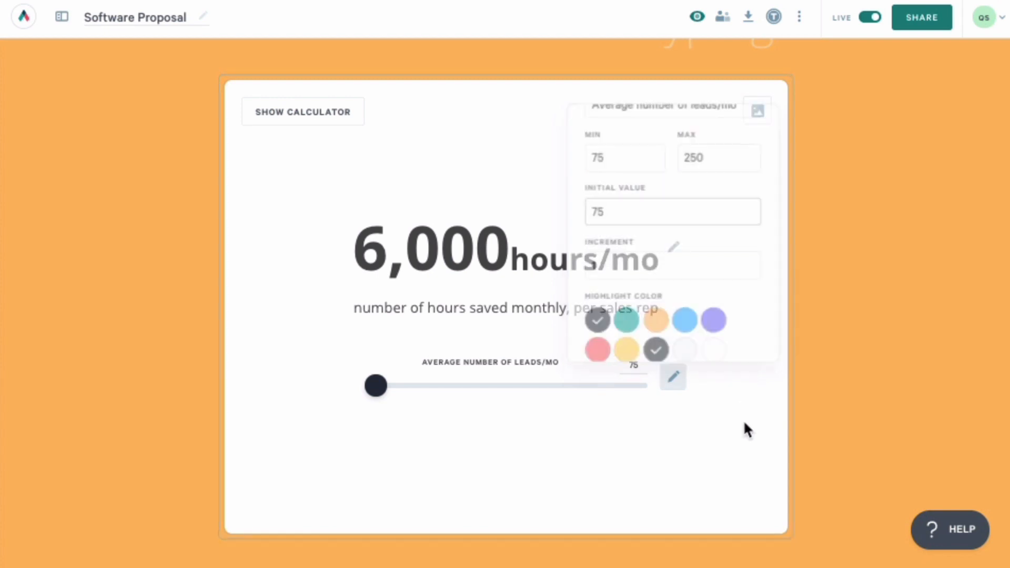
Show the calculator's assumptions and rename the example variable's label "Average time per lead".
{"action": "left_click", "coordinate": [332, 118]}
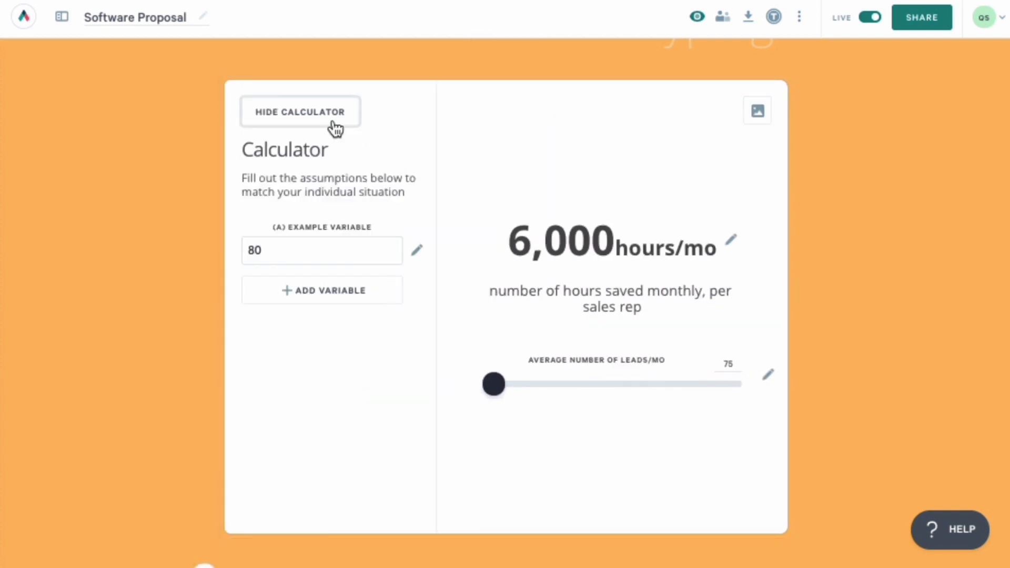
{"action": "left_click", "coordinate": [417, 251]}
{"action": "triple_click", "coordinate": [416, 329]}
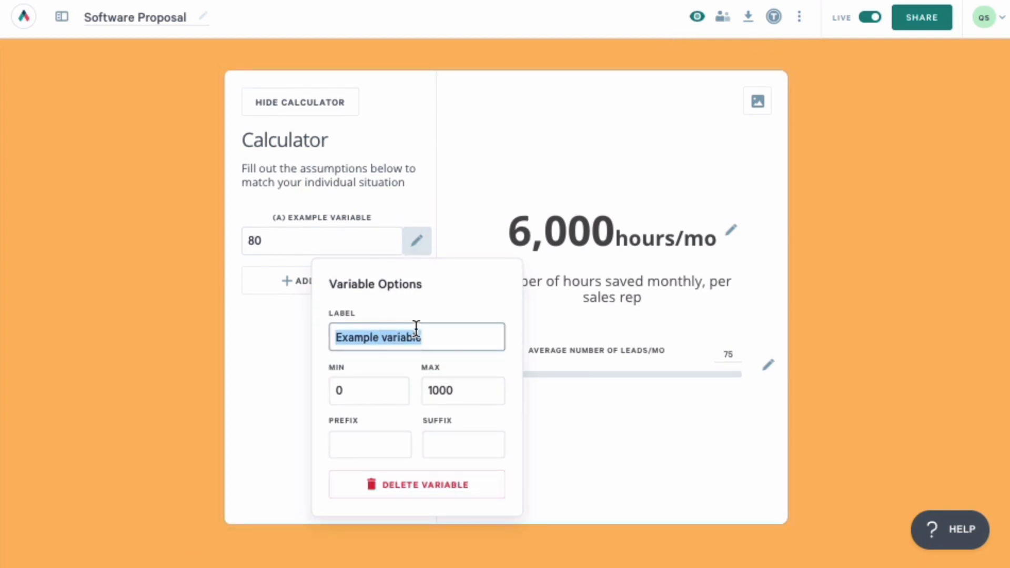
{"action": "type", "text": "Average time "}
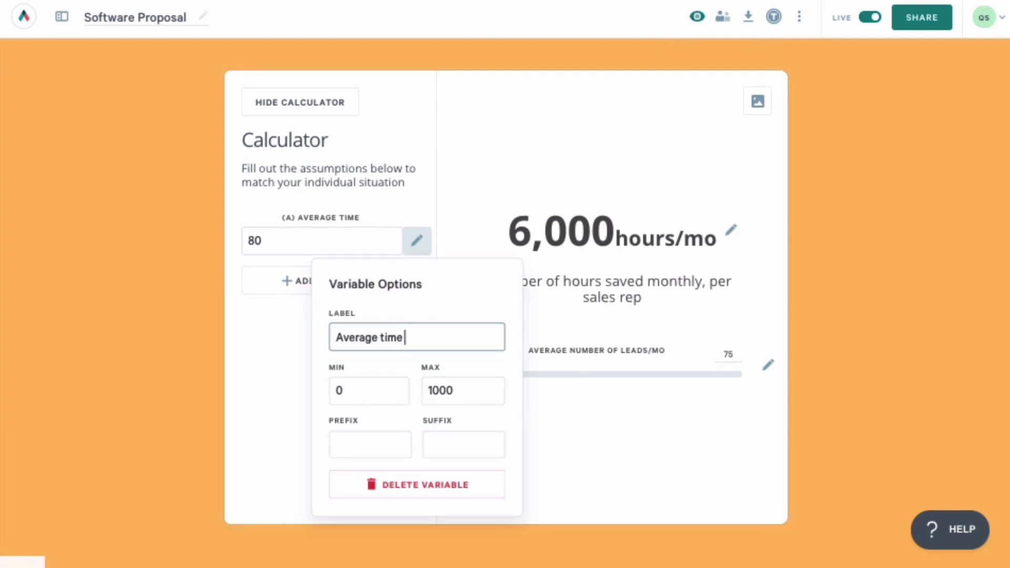
{"action": "type", "text": "per lead"}
Set the average time per lead variable's minimum to 30, maximum to 60 and suffix to "min".
{"action": "left_click", "coordinate": [392, 390]}
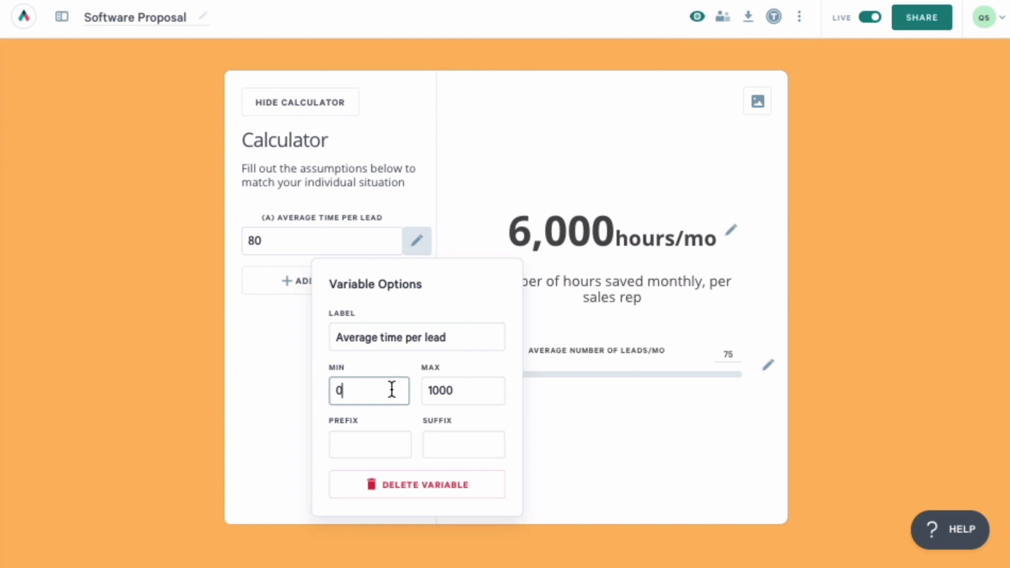
{"action": "key", "text": "ctrl+a"}
{"action": "type", "text": "3"}
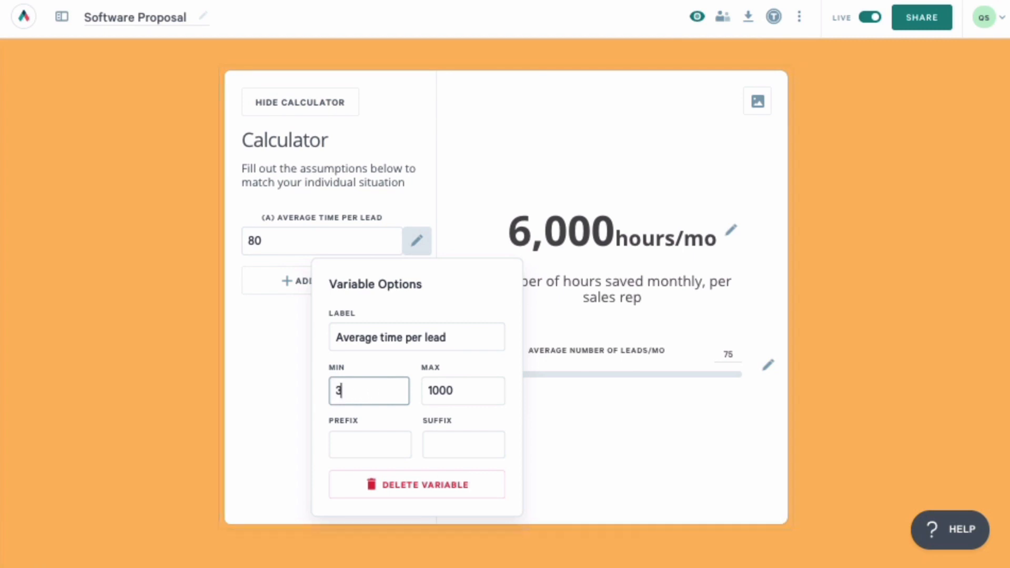
{"action": "type", "text": "0"}
{"action": "key", "text": "Tab"}
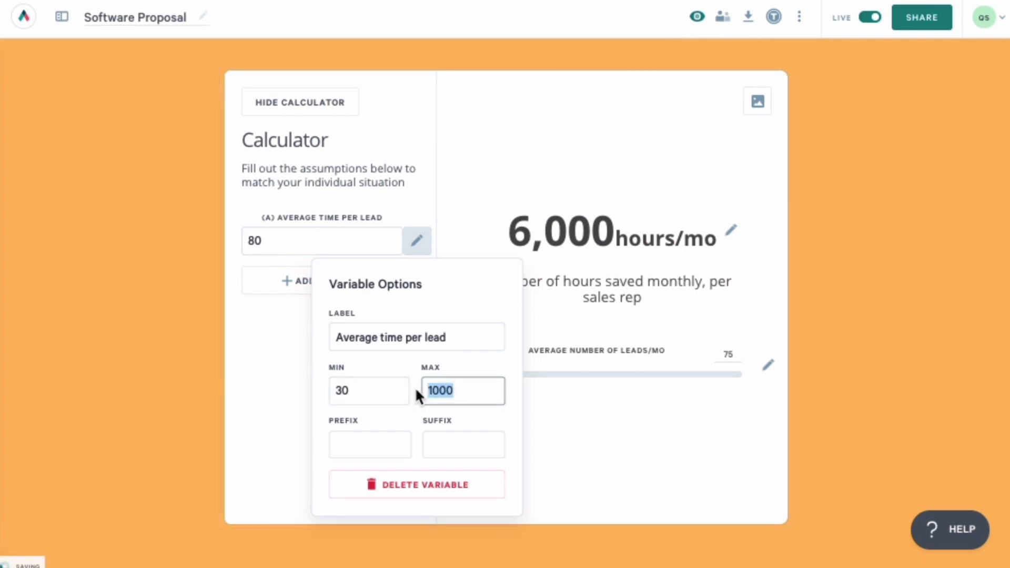
{"action": "type", "text": "60"}
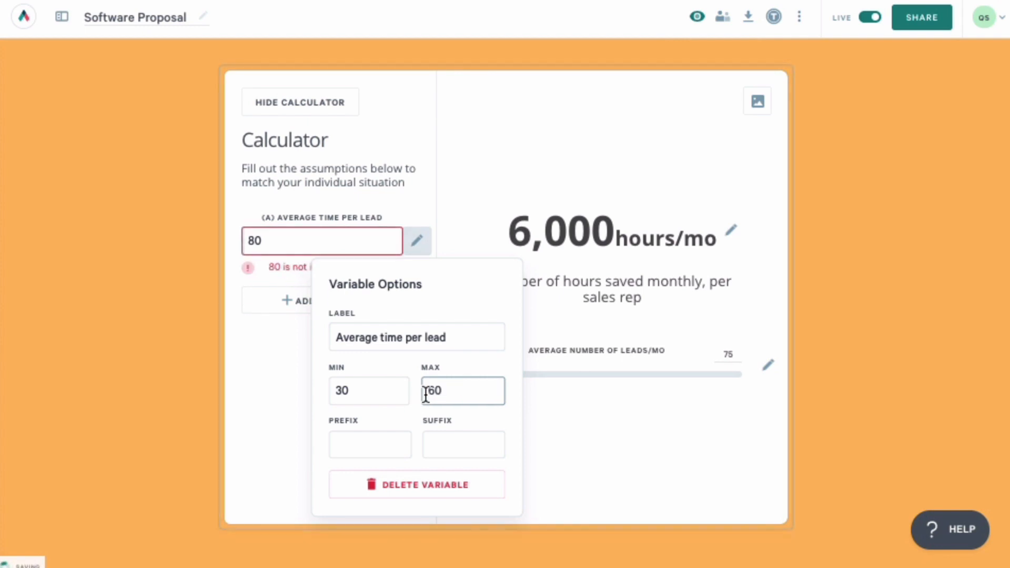
{"action": "left_click", "coordinate": [450, 436]}
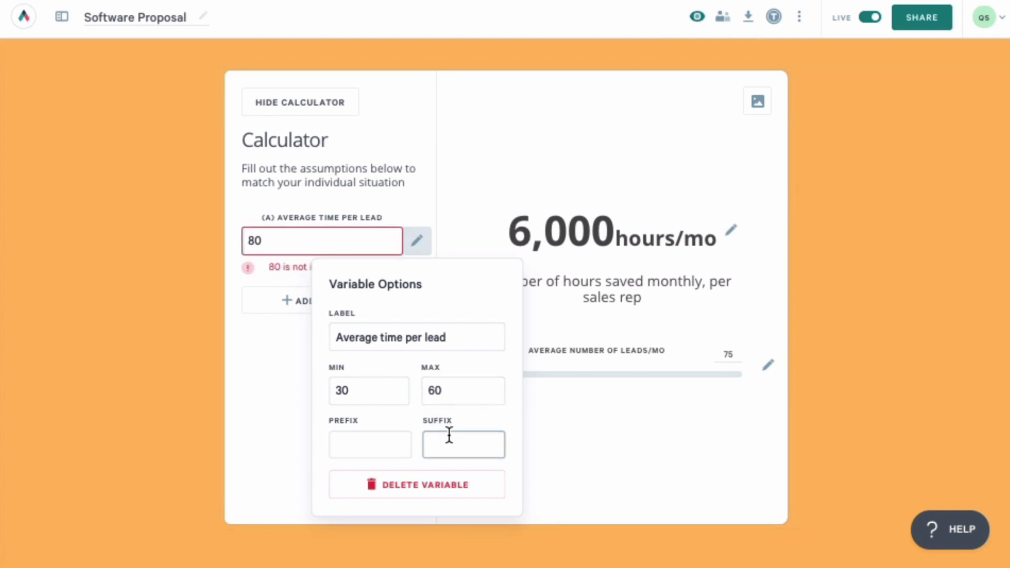
{"action": "type", "text": "min"}
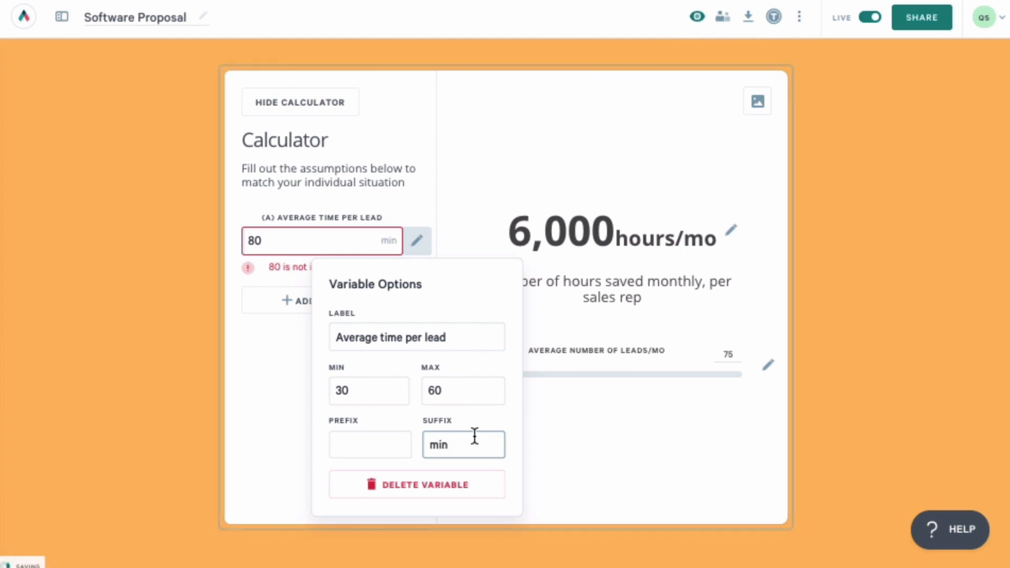
{"action": "left_click", "coordinate": [548, 446]}
Set the average time per lead to 45 minutes and hide the calculator's assumptions.
{"action": "left_click", "coordinate": [279, 239]}
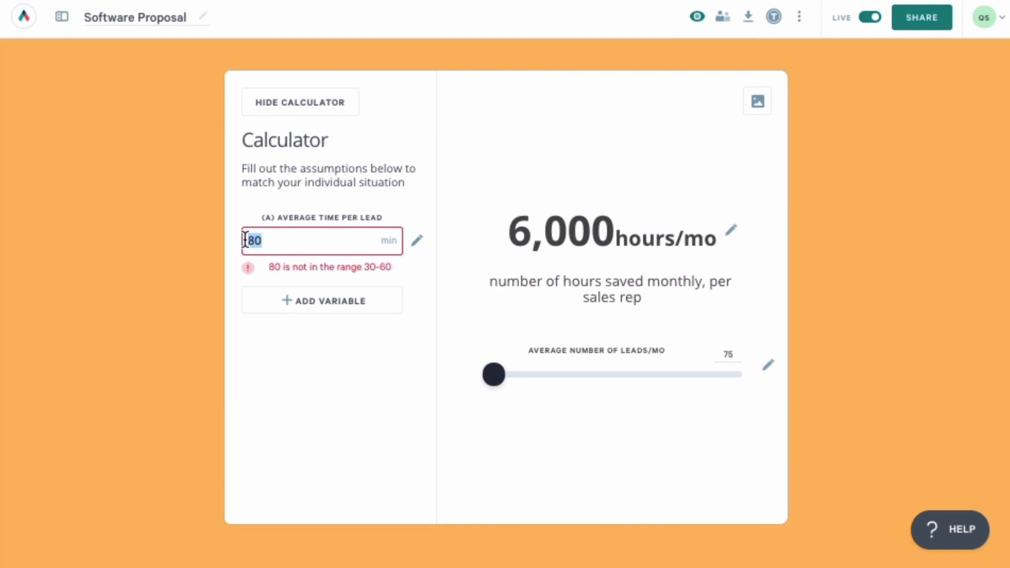
{"action": "type", "text": "45"}
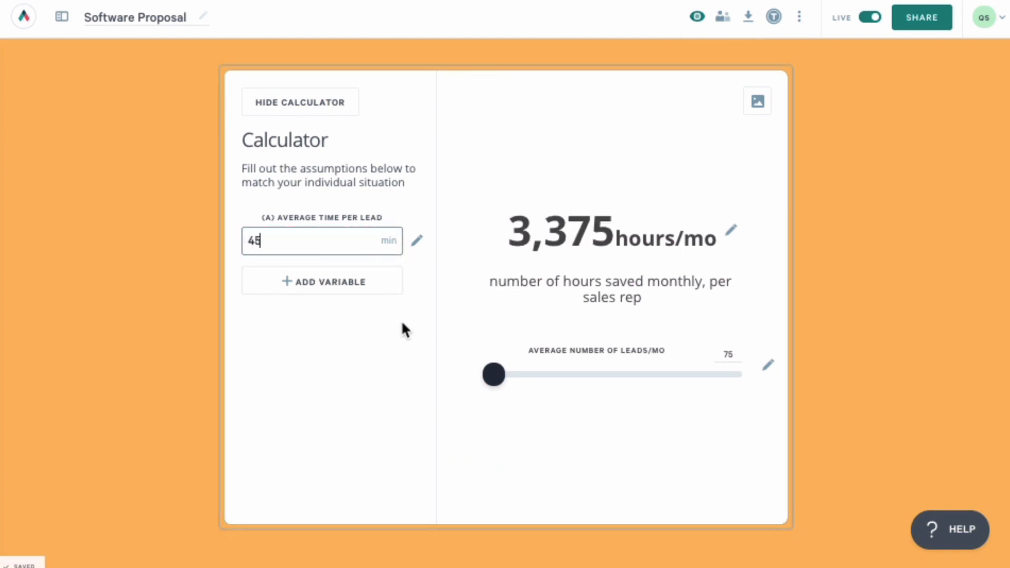
{"action": "key", "text": "Escape"}
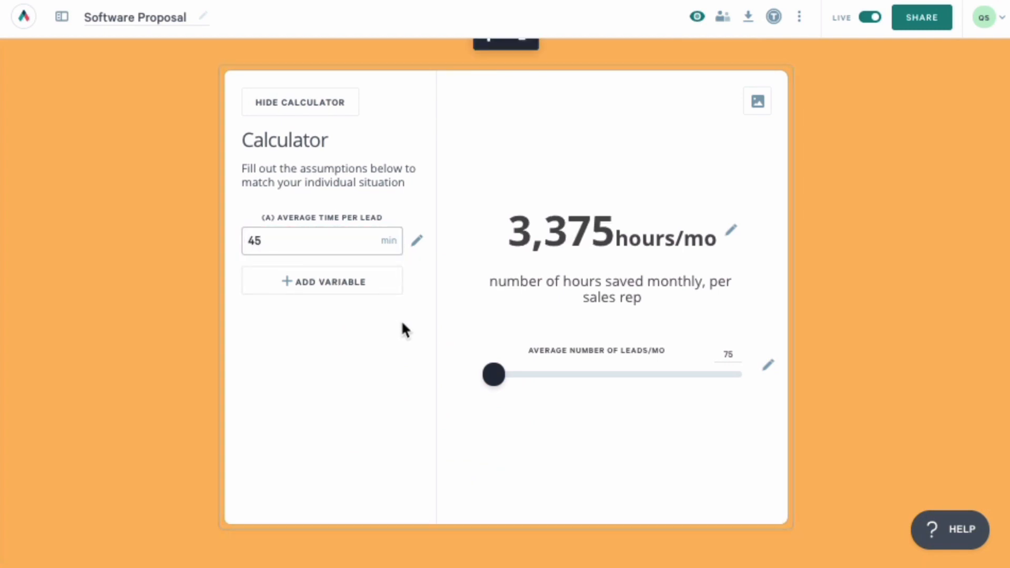
{"action": "left_click", "coordinate": [315, 112]}
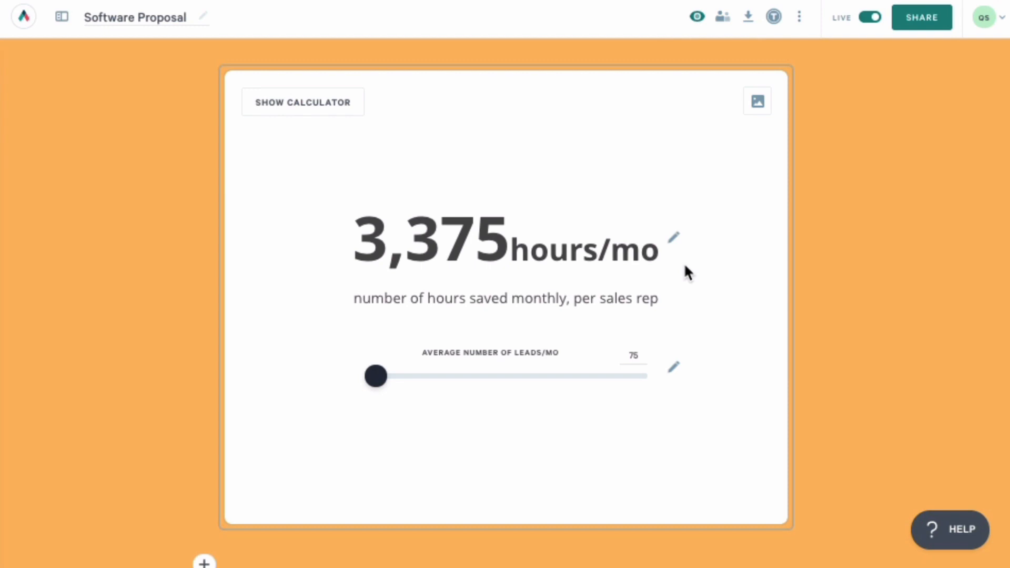
Replace the ROI formula with the average time per lead variable multiplied by the leads slider, {{A}} * {{slider}}.
{"action": "left_click", "coordinate": [674, 241]}
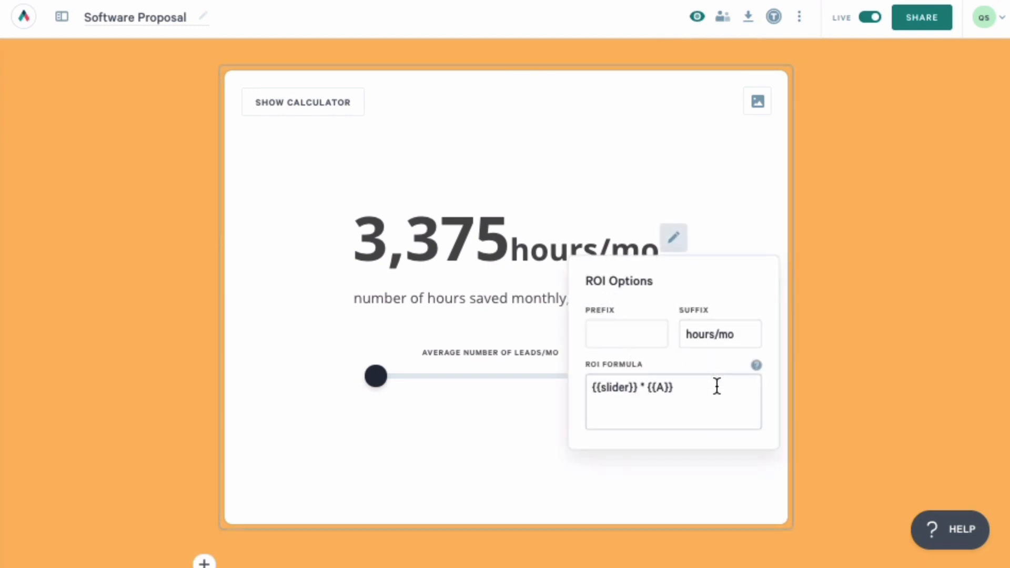
{"action": "left_click_drag", "start_coordinate": [717, 386], "coordinate": [591, 387]}
{"action": "key", "text": "BackSpace"}
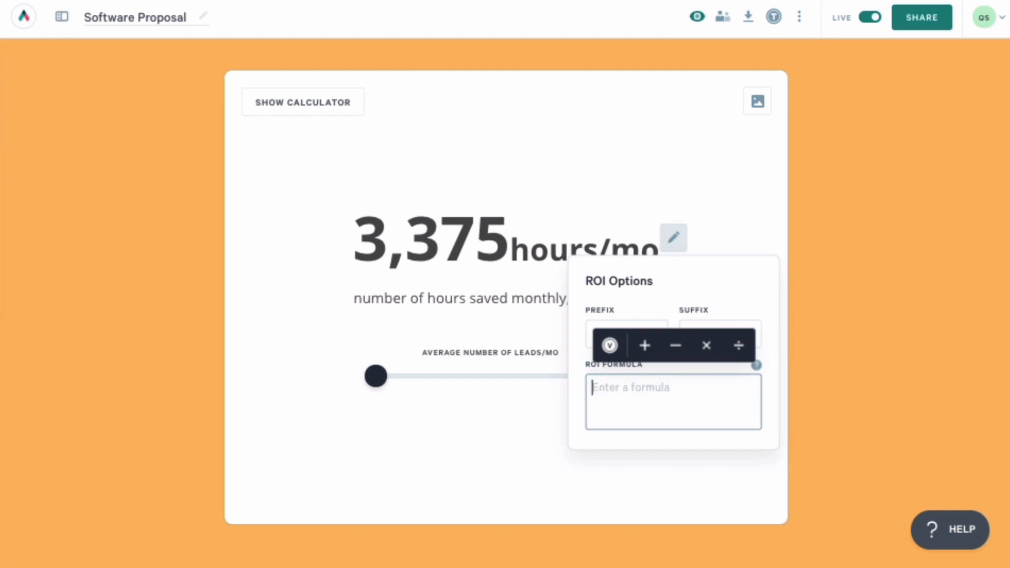
{"action": "left_click", "coordinate": [609, 347]}
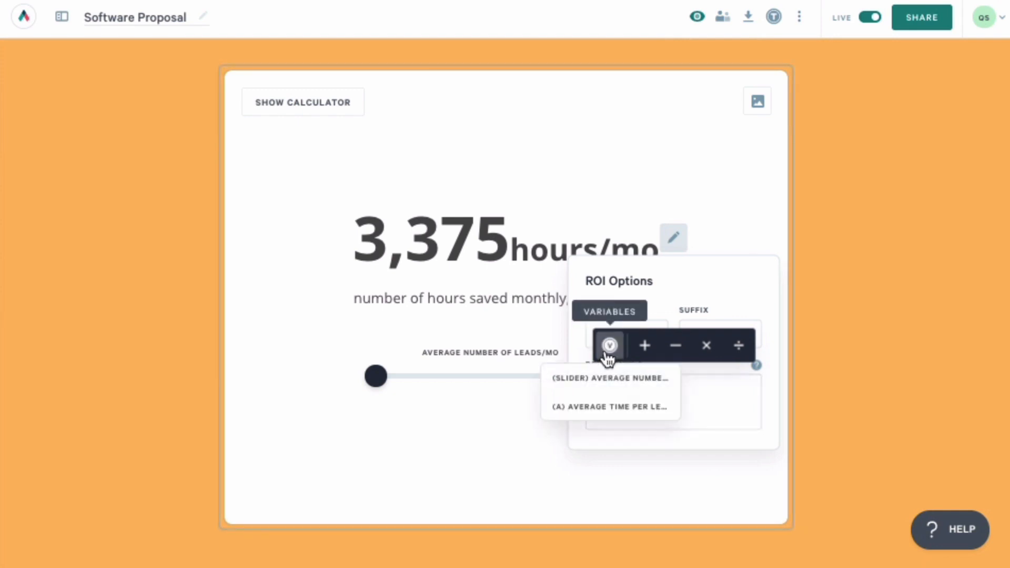
{"action": "left_click", "coordinate": [625, 409]}
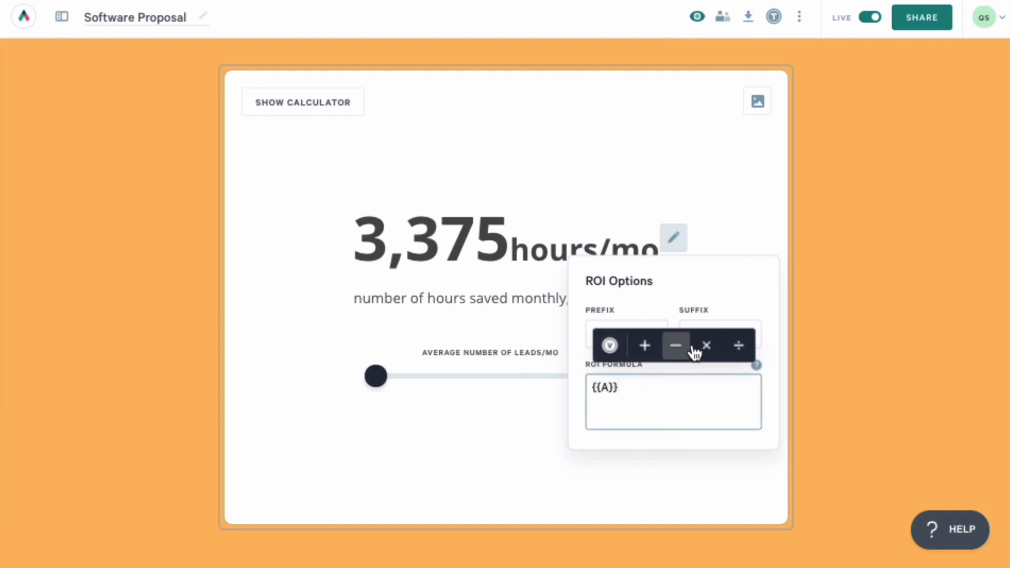
{"action": "left_click", "coordinate": [709, 348]}
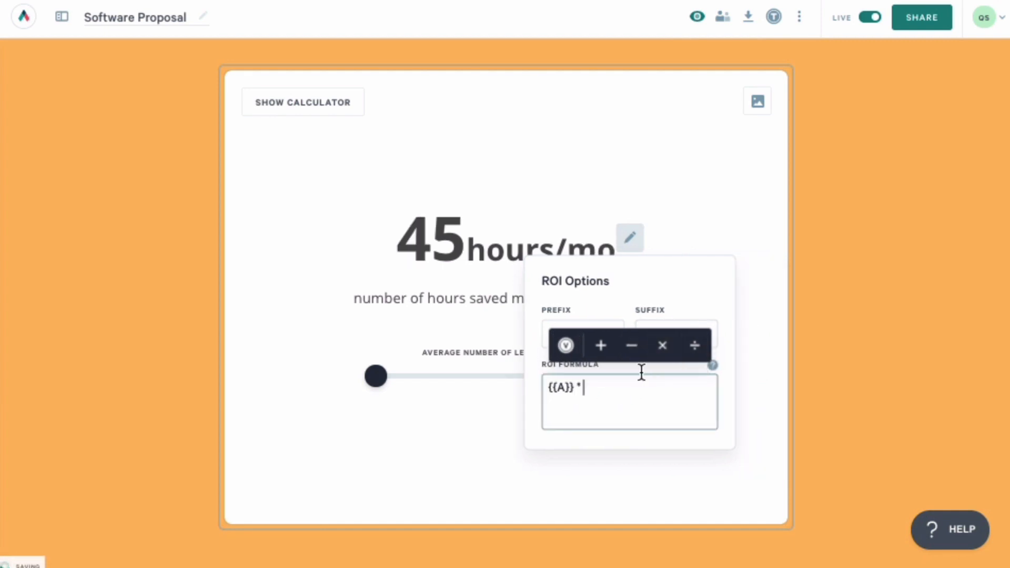
{"action": "left_click", "coordinate": [564, 348]}
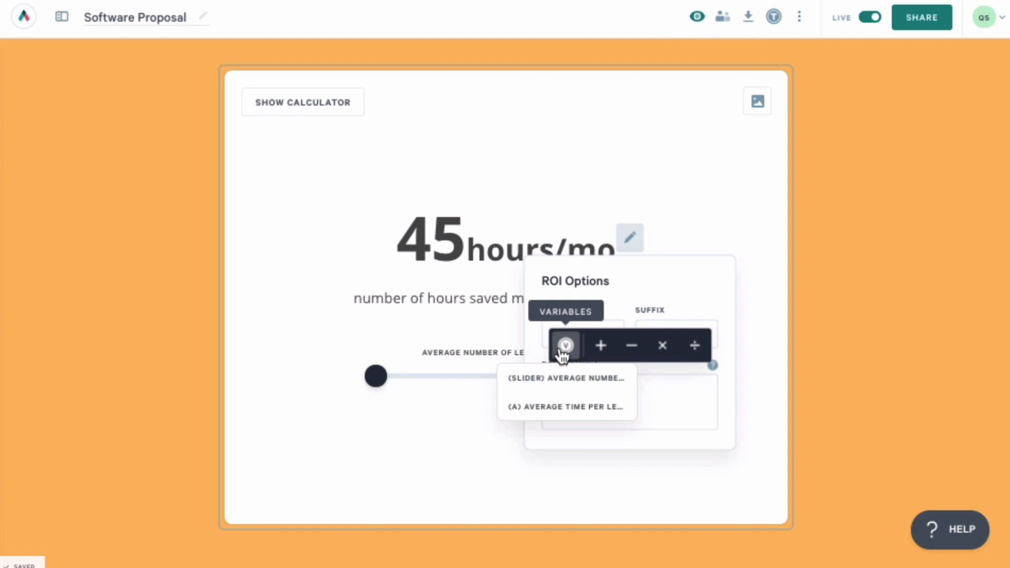
{"action": "left_click", "coordinate": [574, 388]}
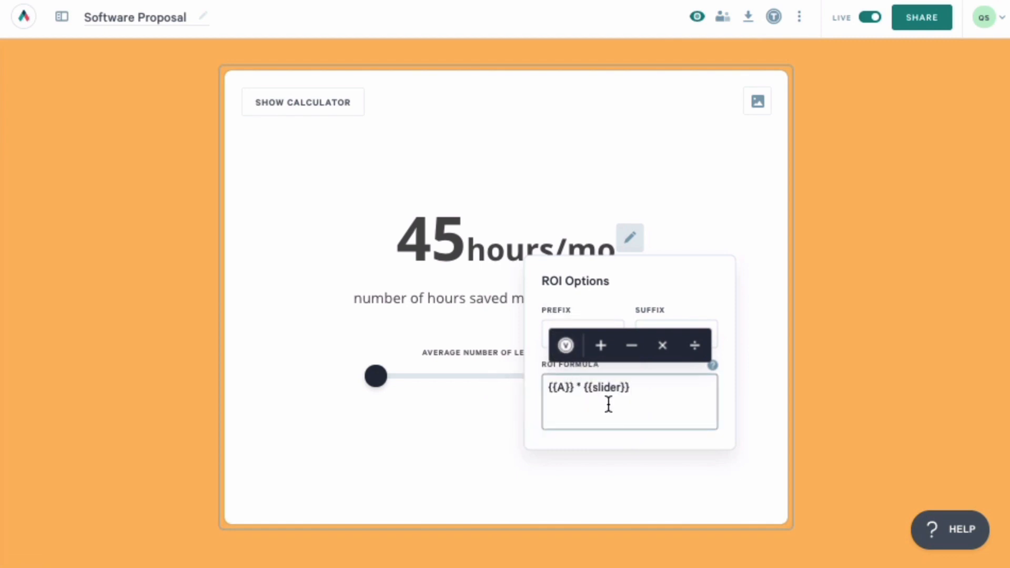